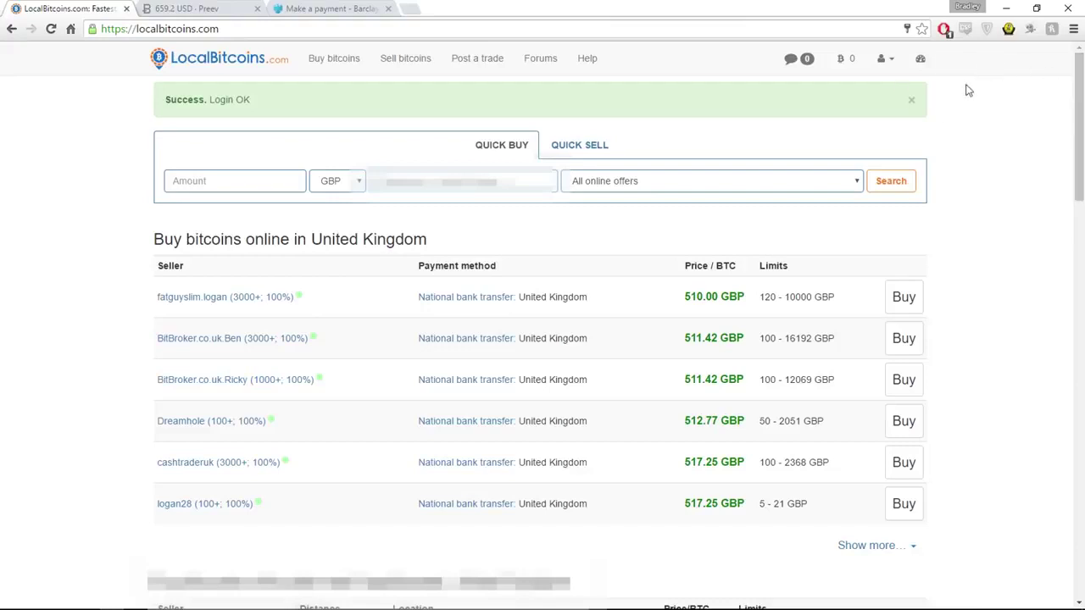
Open the account's profile editing page and review its verification notices and settings down to the Verification section.
{"action": "left_click", "coordinate": [923, 64]}
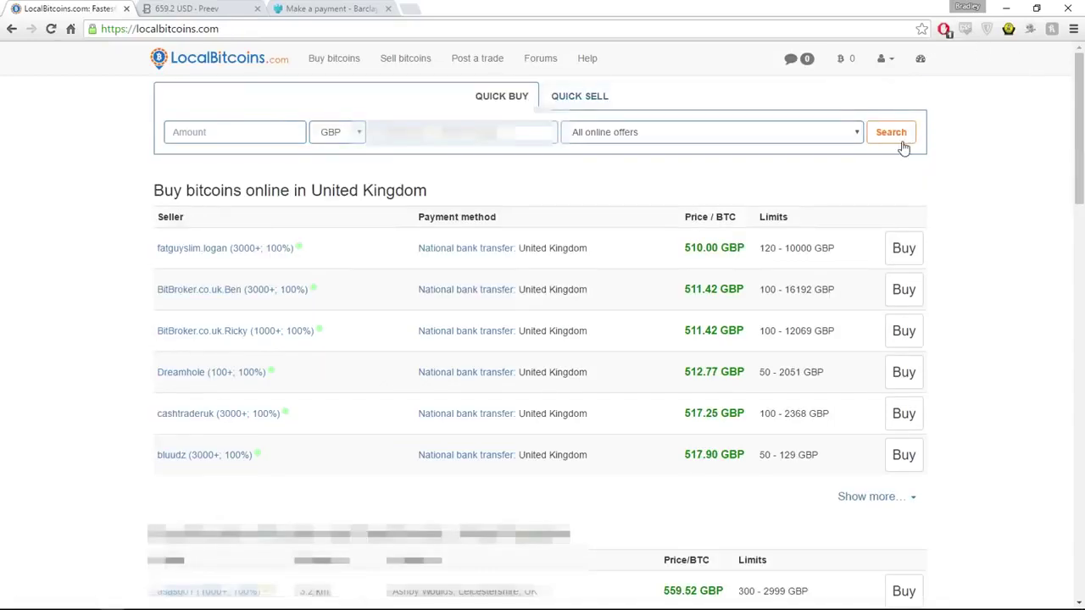
{"action": "left_click", "coordinate": [884, 58]}
{"action": "left_click", "coordinate": [827, 107]}
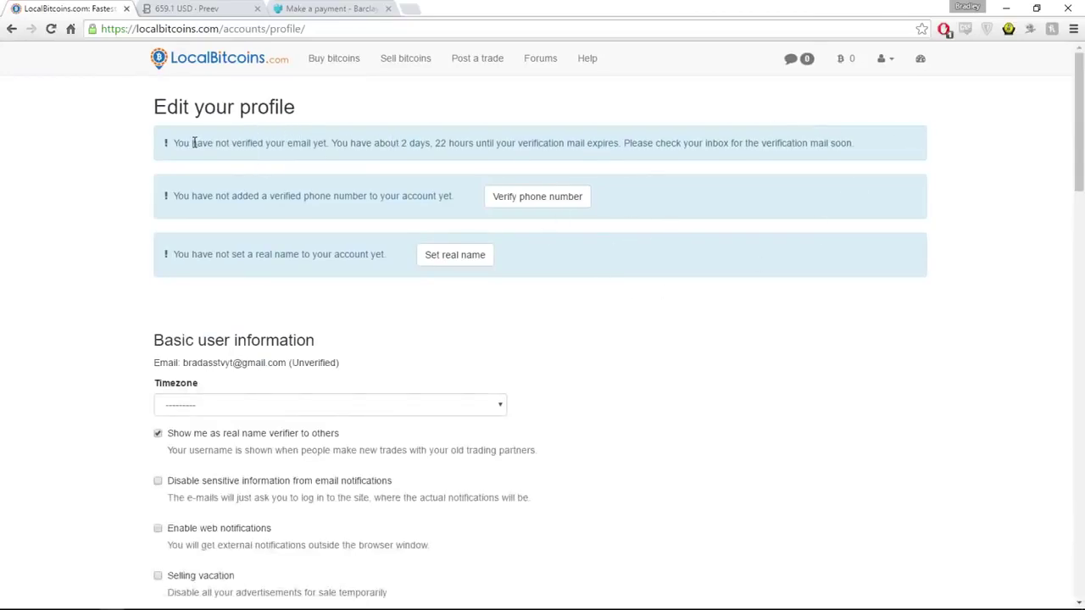
{"action": "left_click_drag", "start_coordinate": [193, 143], "coordinate": [381, 143]}
{"action": "left_click", "coordinate": [380, 143]}
{"action": "scroll", "coordinate": [330, 194], "scroll_direction": "down", "scroll_amount": 1}
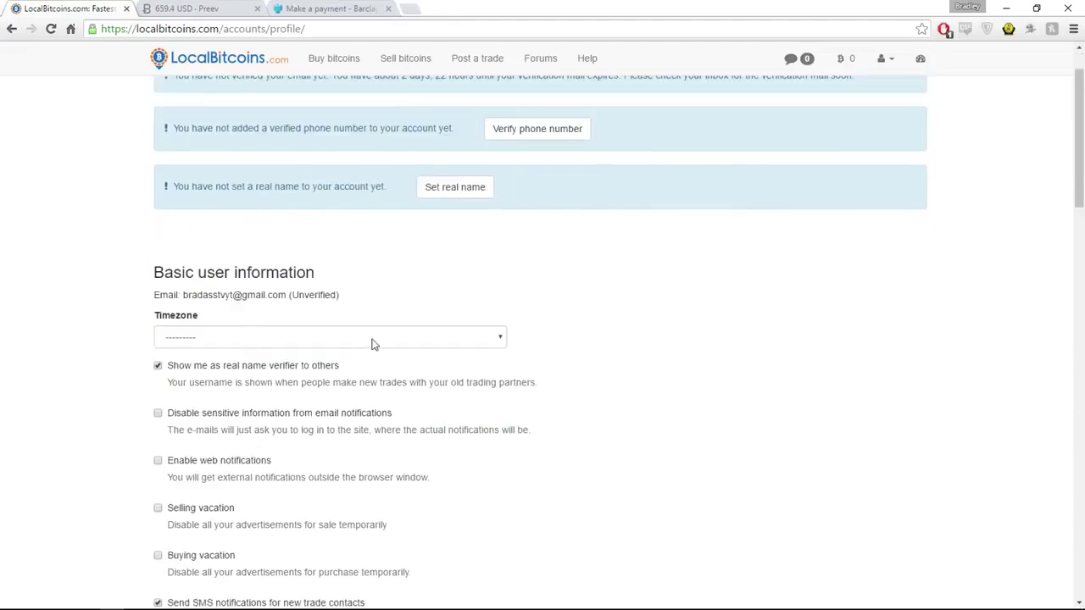
{"action": "scroll", "coordinate": [1082, 178], "scroll_direction": "down", "scroll_amount": 10}
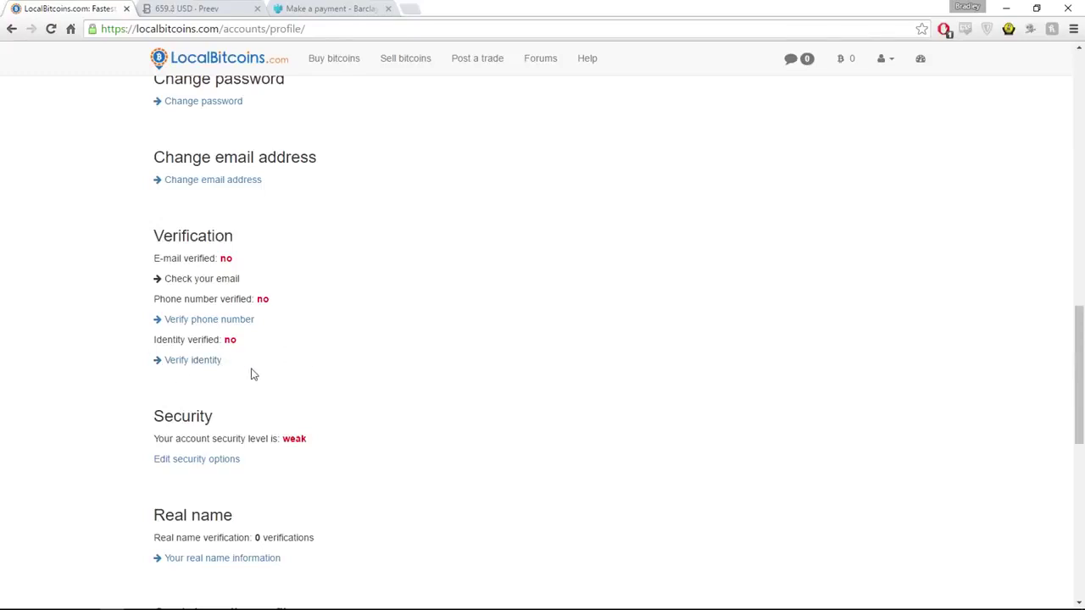
Start the identity document verification, view the available ID types, and go back without choosing one.
{"action": "left_click", "coordinate": [177, 366]}
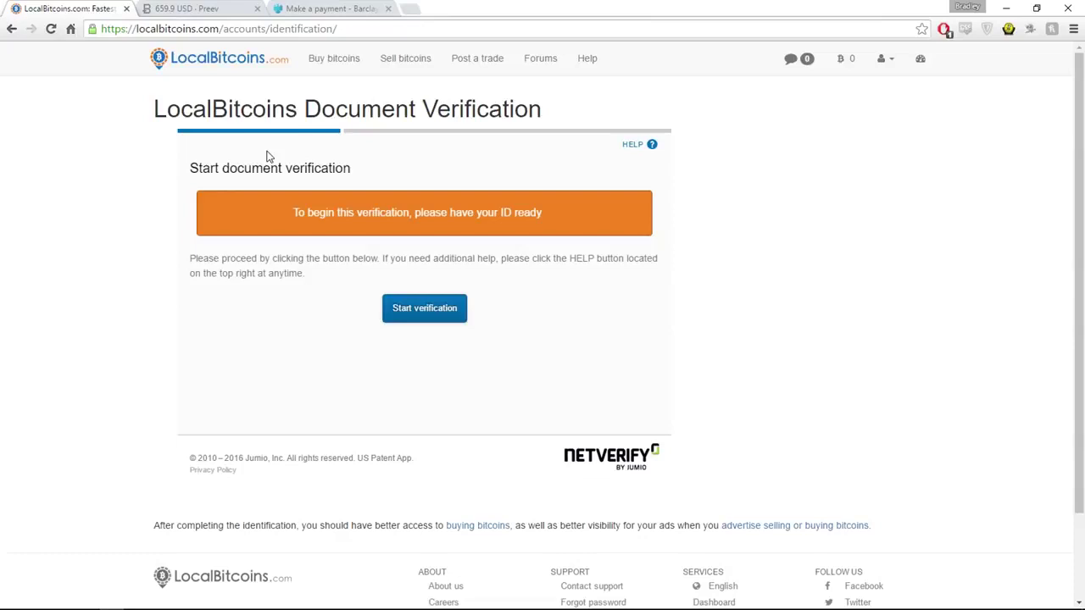
{"action": "left_click", "coordinate": [424, 308]}
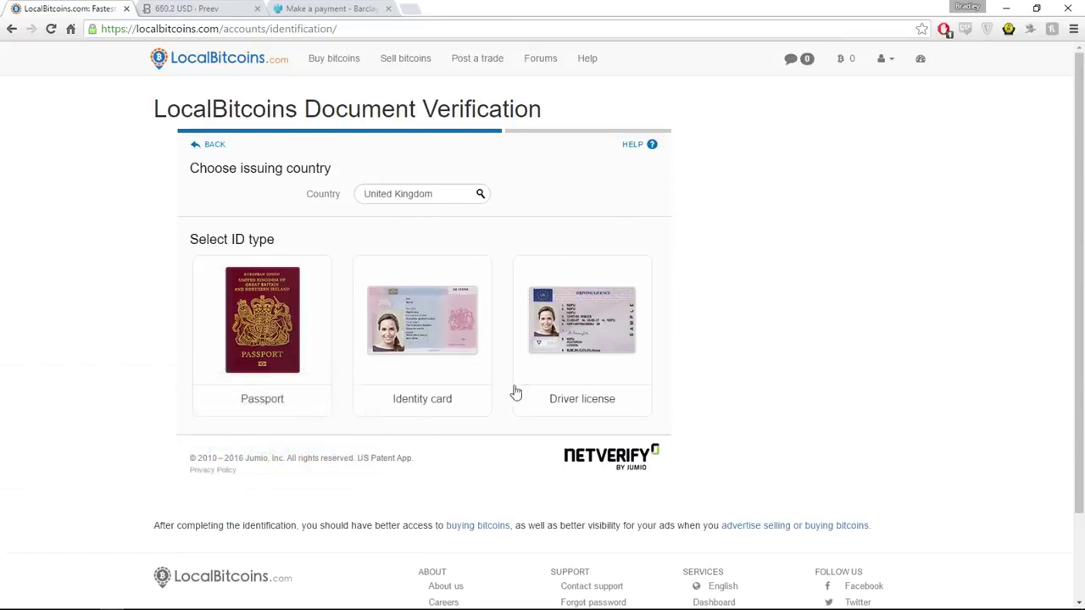
{"action": "left_click", "coordinate": [203, 146]}
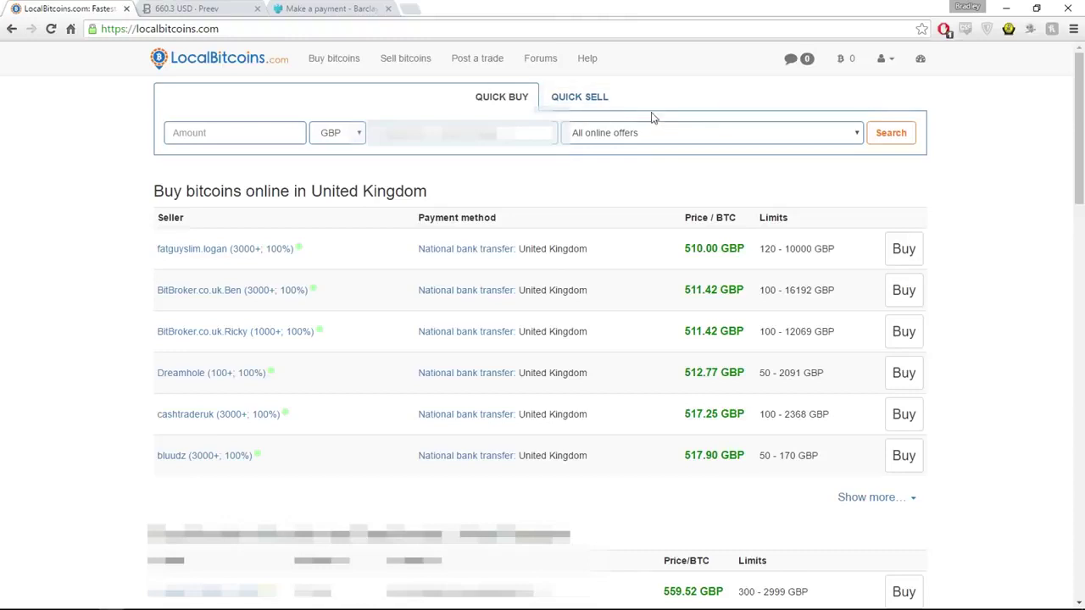
Search the online buy offers in GBP with National bank transfer as the payment method.
{"action": "left_click", "coordinate": [658, 140]}
{"action": "scroll", "coordinate": [627, 195], "scroll_direction": "up", "scroll_amount": 20}
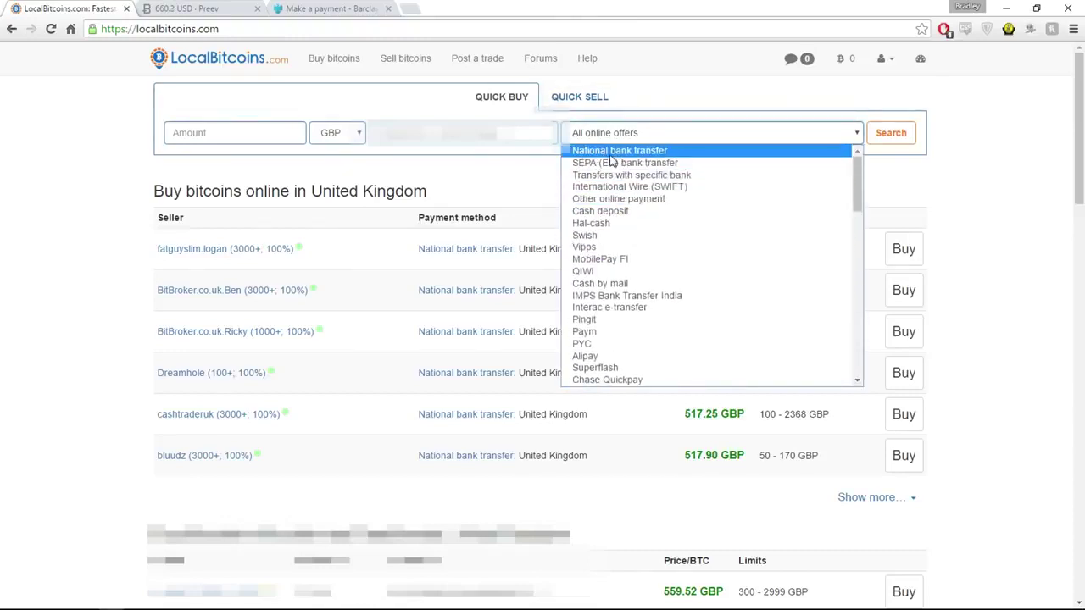
{"action": "left_click", "coordinate": [610, 153]}
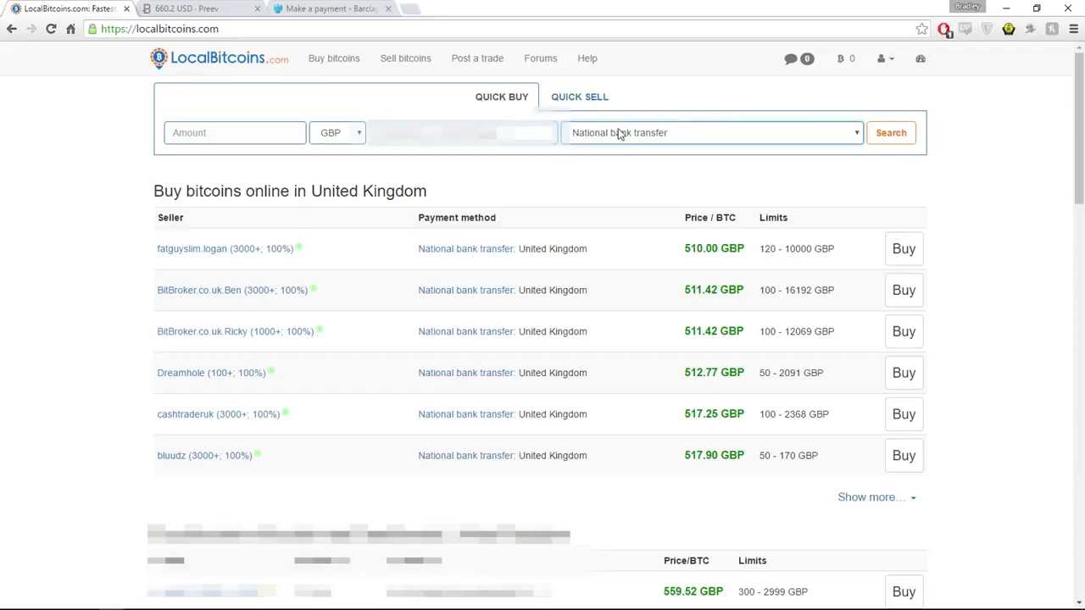
{"action": "left_click", "coordinate": [886, 143]}
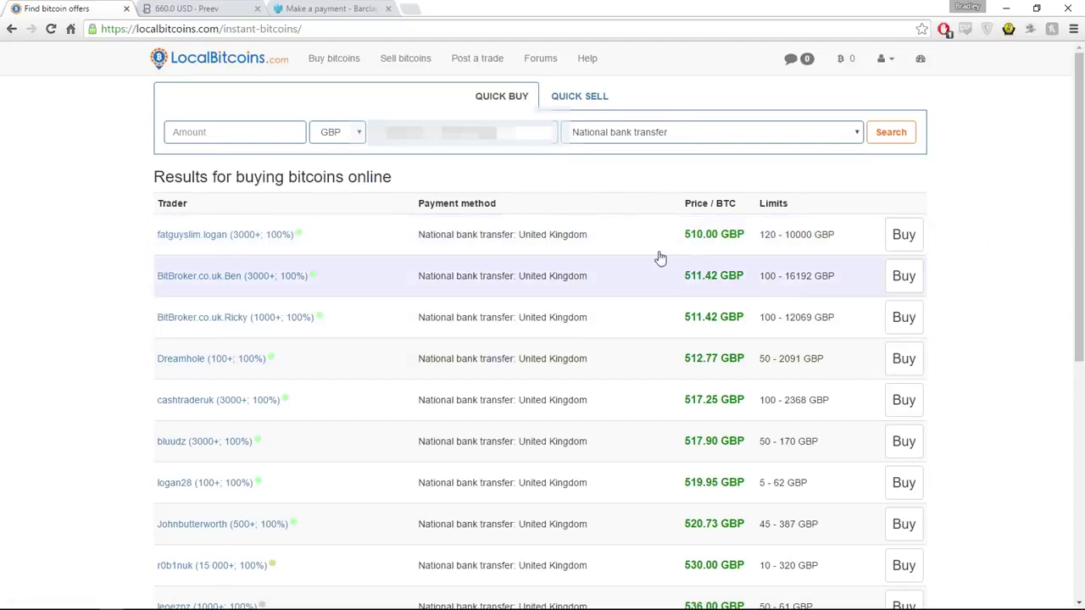
Open the 519.95 GBP offer with limits of 5 - 62 GBP, read its identity verification terms, and return to the results.
{"action": "scroll", "coordinate": [716, 138], "scroll_direction": "down", "scroll_amount": 1}
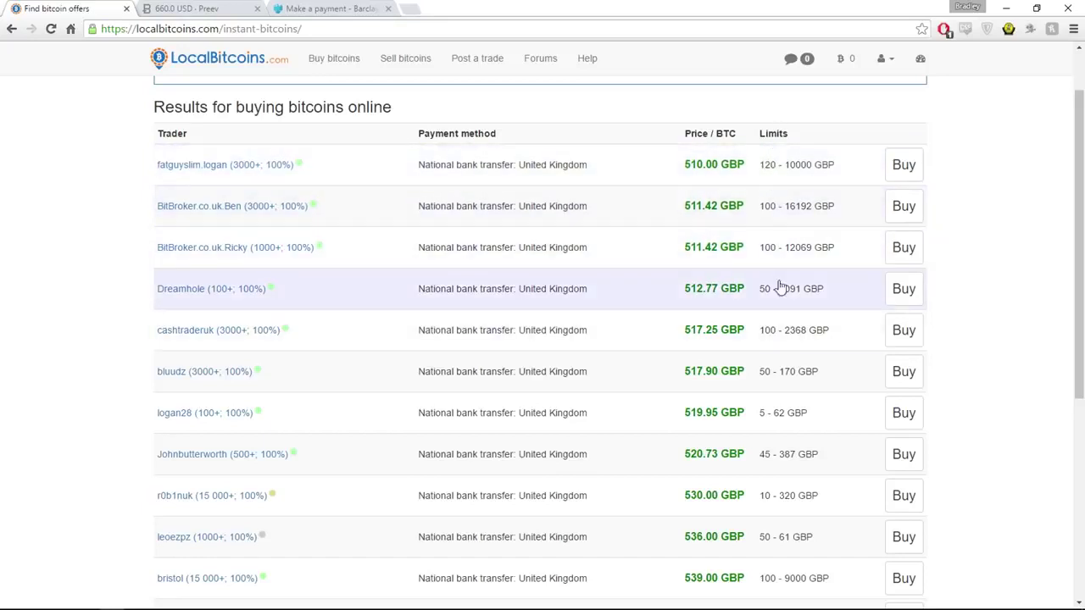
{"action": "scroll", "coordinate": [779, 305], "scroll_direction": "down", "scroll_amount": 1}
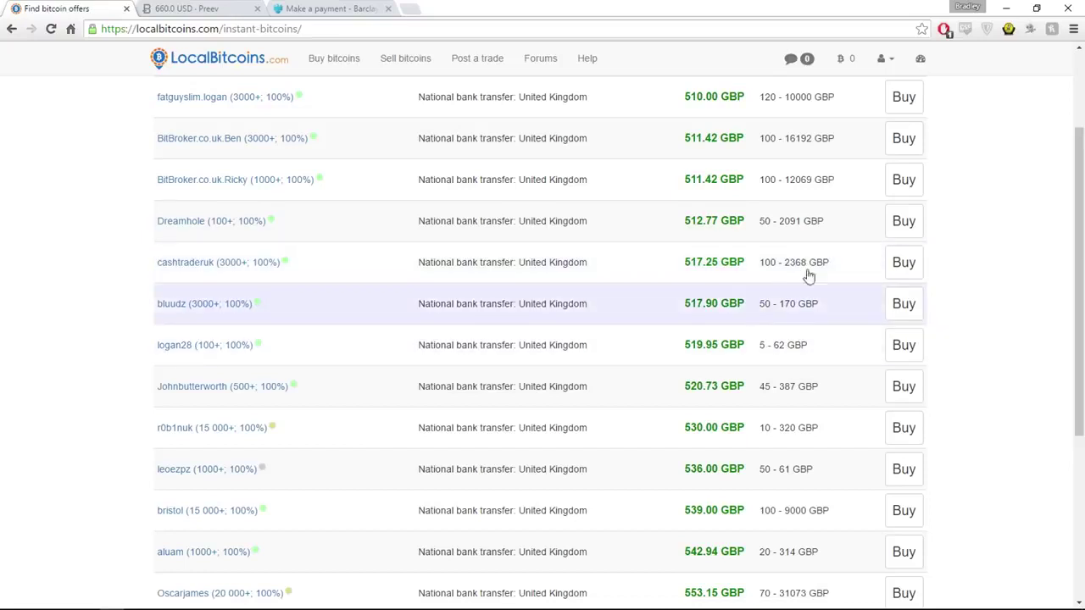
{"action": "left_click", "coordinate": [793, 350]}
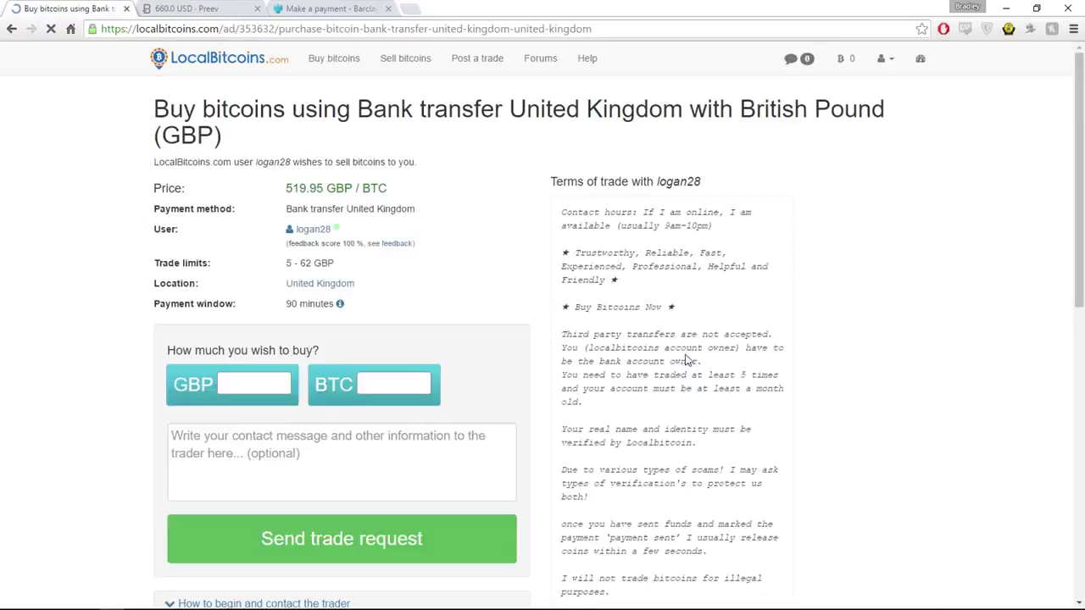
{"action": "scroll", "coordinate": [700, 336], "scroll_direction": "down", "scroll_amount": 2}
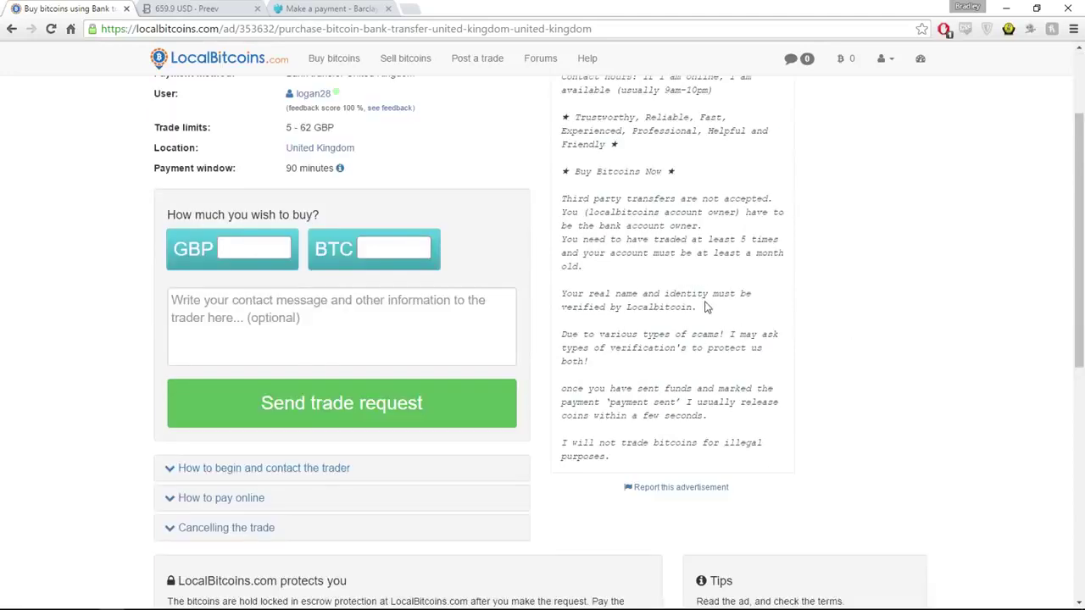
{"action": "left_click_drag", "start_coordinate": [716, 310], "coordinate": [563, 294]}
{"action": "left_click", "coordinate": [639, 309]}
{"action": "left_click_drag", "start_coordinate": [722, 372], "coordinate": [562, 332]}
{"action": "left_click", "coordinate": [581, 346]}
{"action": "left_click_drag", "start_coordinate": [672, 379], "coordinate": [599, 334]}
{"action": "left_click", "coordinate": [617, 348]}
{"action": "left_click", "coordinate": [12, 29]}
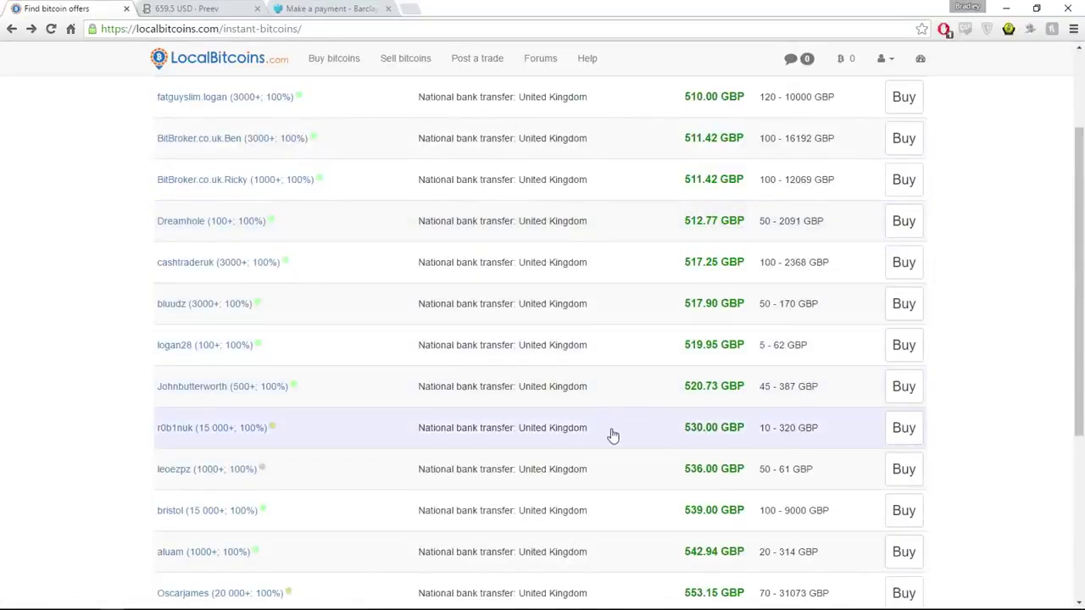
Open the 530.00 GBP offer with limits of 10 - 320 GBP and read its terms of trade on ID verification.
{"action": "scroll", "coordinate": [613, 436], "scroll_direction": "down", "scroll_amount": 2}
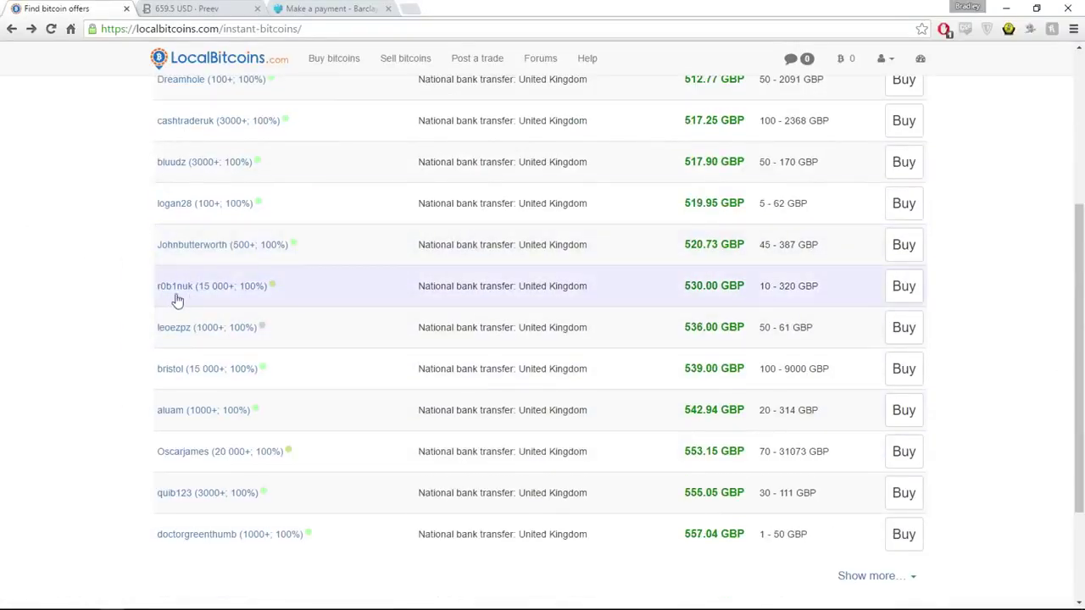
{"action": "mouse_move", "coordinate": [271, 288]}
{"action": "left_click", "coordinate": [463, 295]}
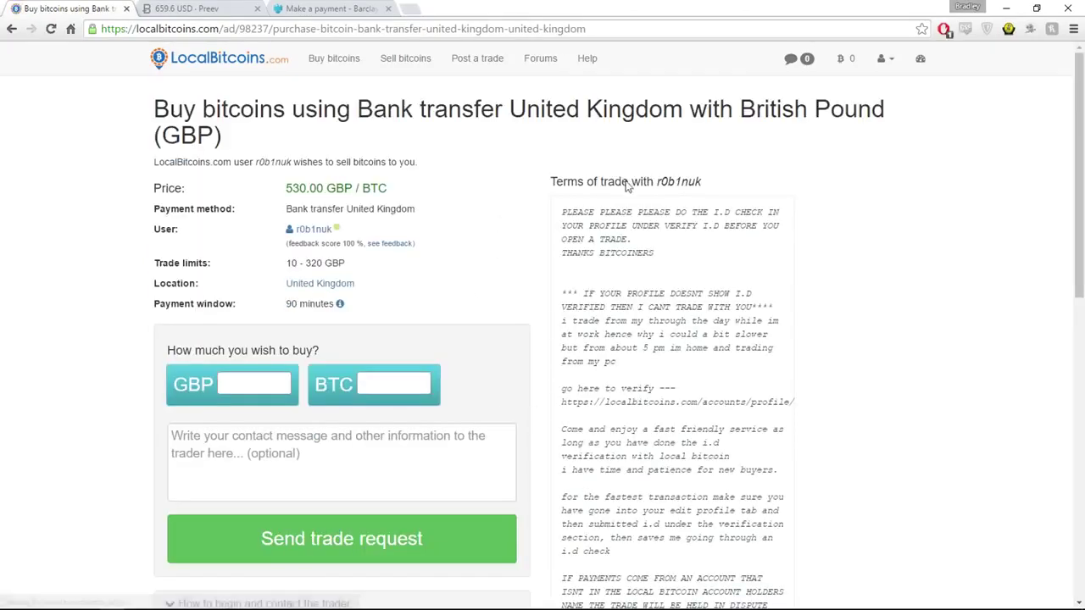
{"action": "scroll", "coordinate": [799, 393], "scroll_direction": "down", "scroll_amount": 1}
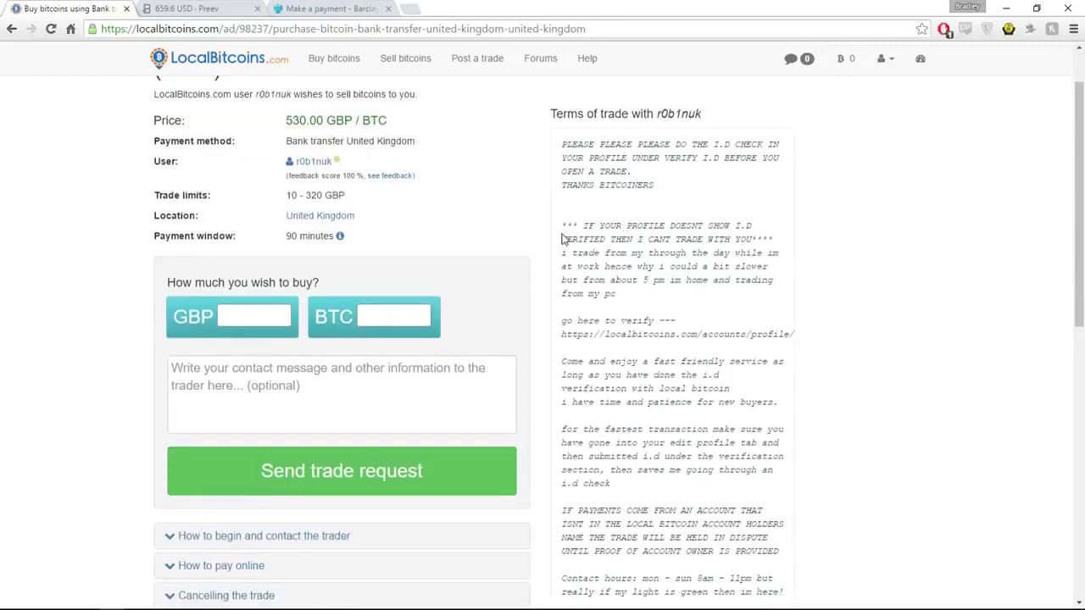
{"action": "left_click_drag", "start_coordinate": [574, 222], "coordinate": [778, 228]}
{"action": "left_click", "coordinate": [685, 239]}
{"action": "left_click_drag", "start_coordinate": [571, 239], "coordinate": [783, 255]}
{"action": "left_click", "coordinate": [731, 241]}
{"action": "scroll", "coordinate": [666, 271], "scroll_direction": "down", "scroll_amount": 1}
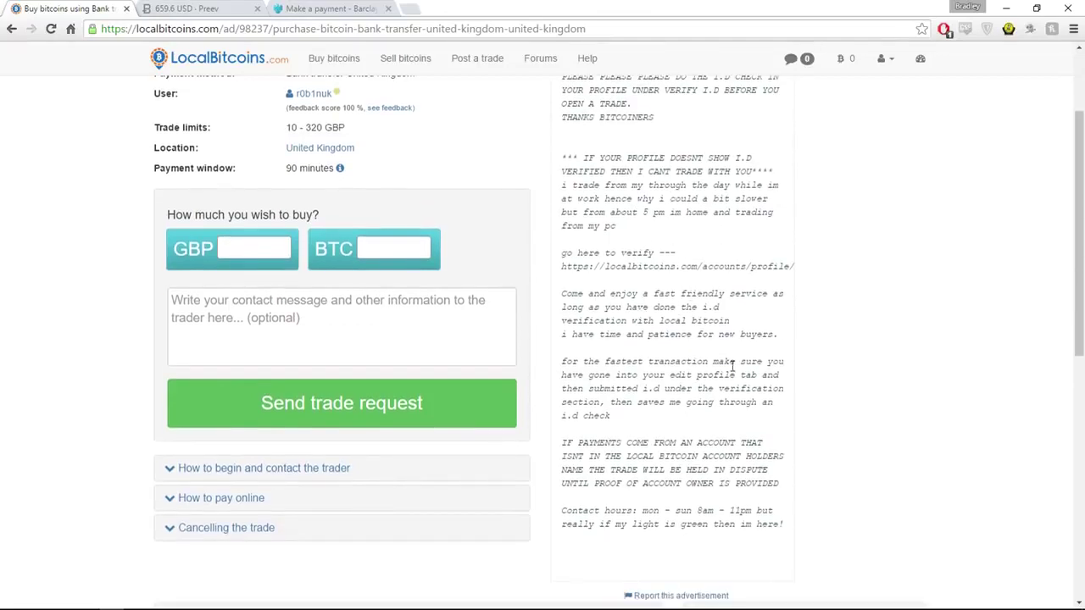
Set the purchase amount to 15 GBP and copy the calculated BTC amount.
{"action": "scroll", "coordinate": [91, 273], "scroll_direction": "up", "scroll_amount": 2}
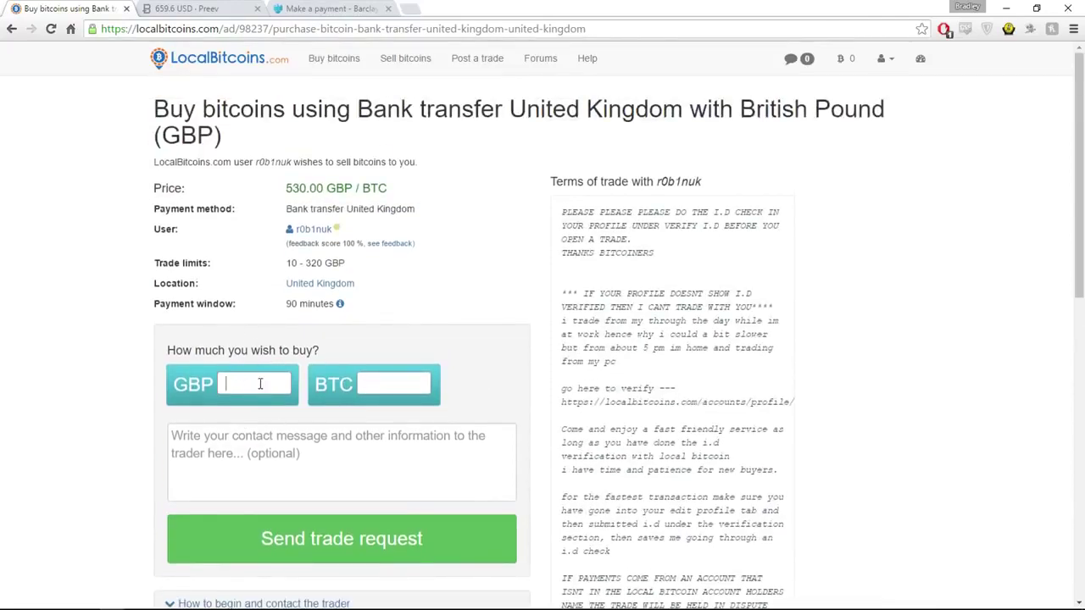
{"action": "type", "text": "15"}
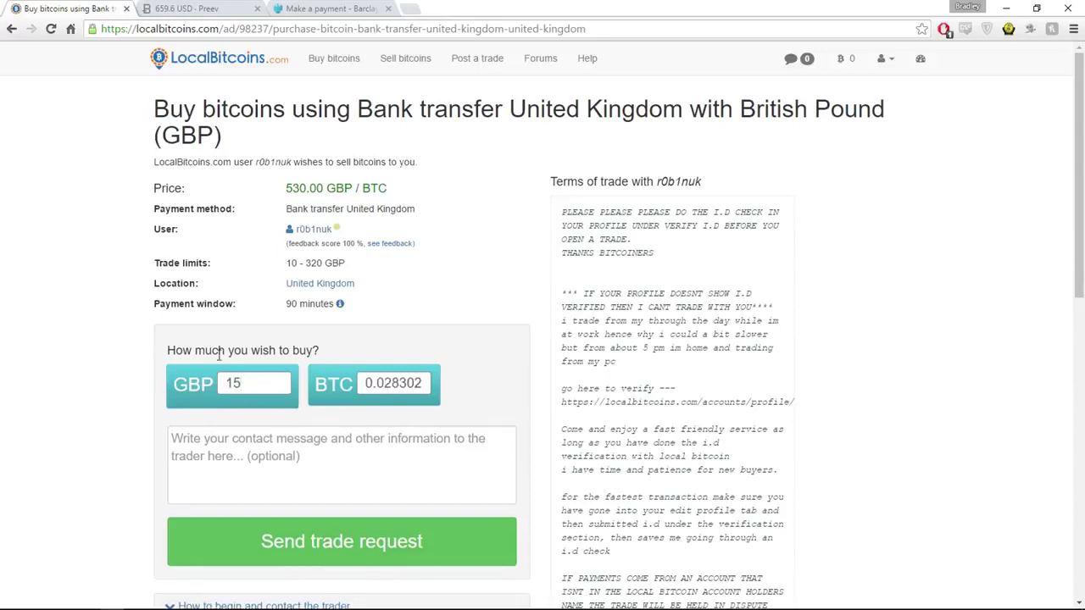
{"action": "double_click", "coordinate": [427, 382]}
{"action": "left_click", "coordinate": [422, 383]}
{"action": "double_click", "coordinate": [428, 382]}
{"action": "right_click", "coordinate": [407, 382]}
{"action": "left_click", "coordinate": [425, 408]}
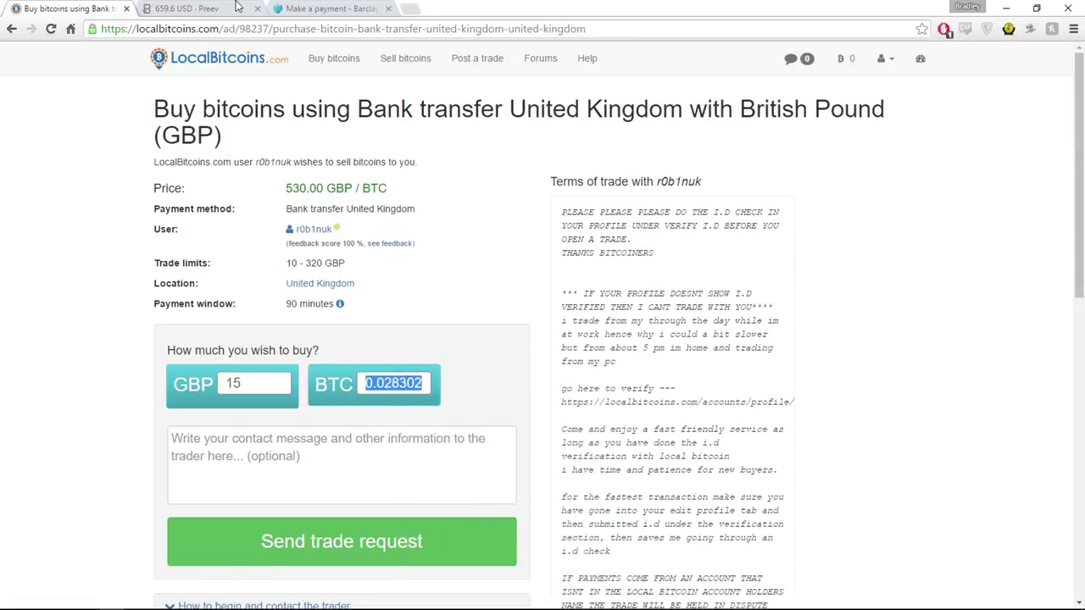
Switch to the Preev converter and convert the copied 0.028302 BTC to British Pound.
{"action": "left_click", "coordinate": [239, 7]}
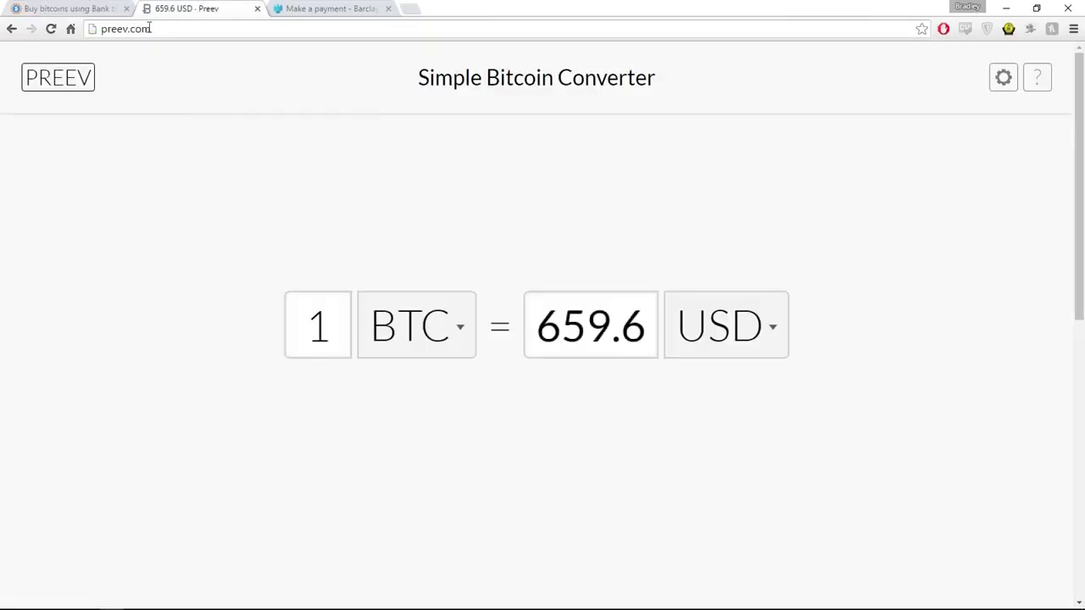
{"action": "left_click", "coordinate": [731, 327]}
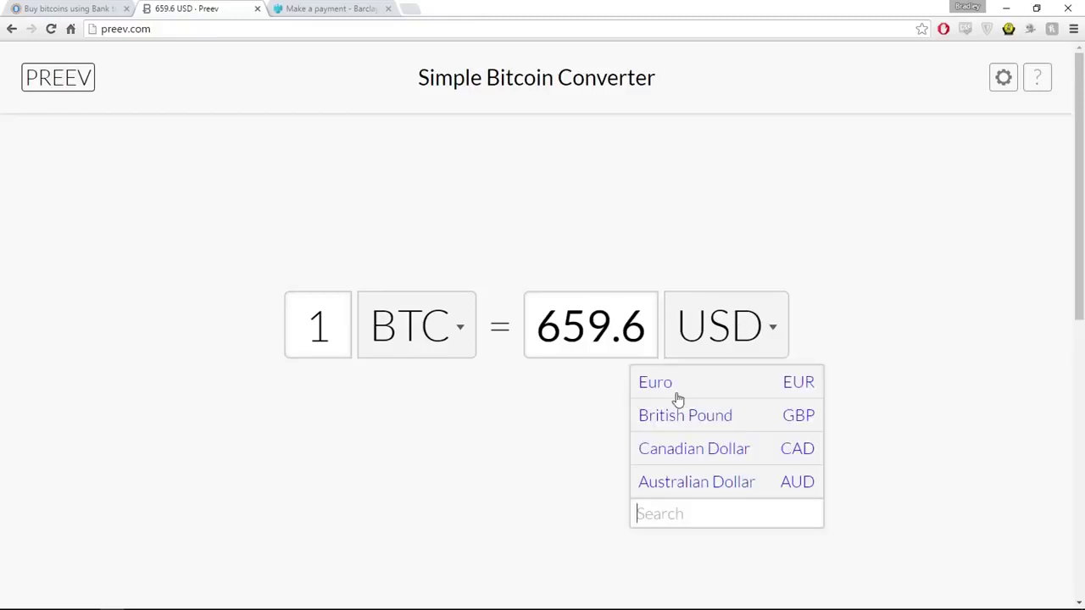
{"action": "left_click", "coordinate": [725, 416]}
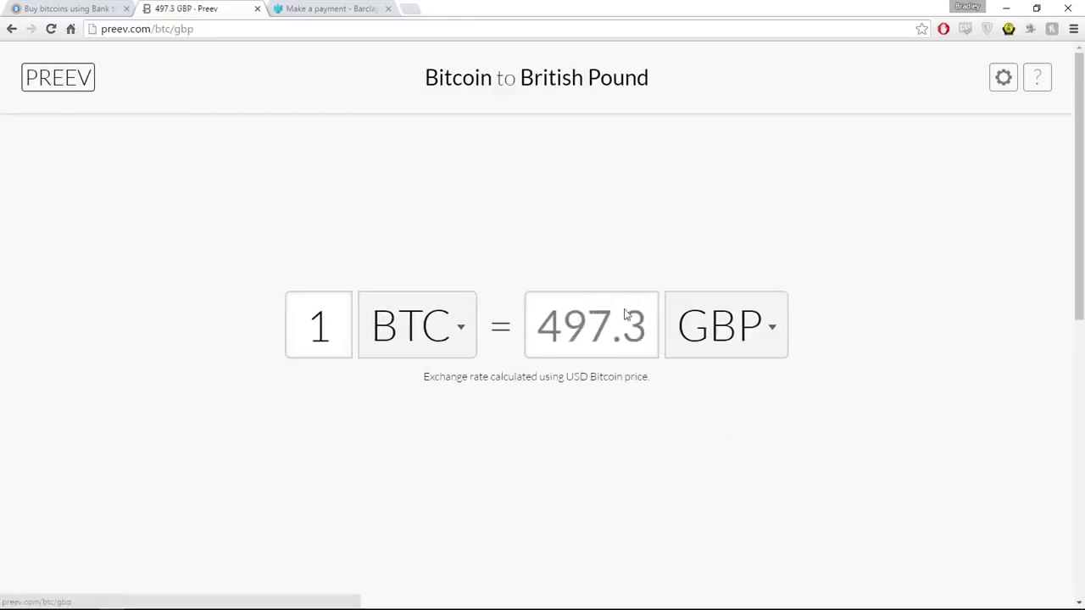
{"action": "double_click", "coordinate": [318, 332]}
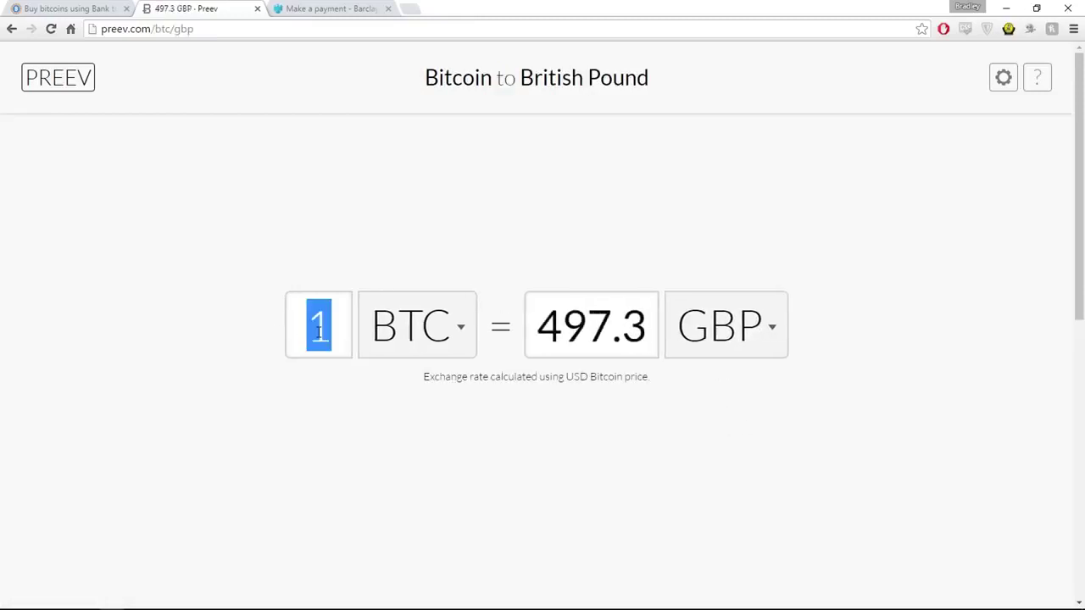
{"action": "key", "text": "ctrl+v"}
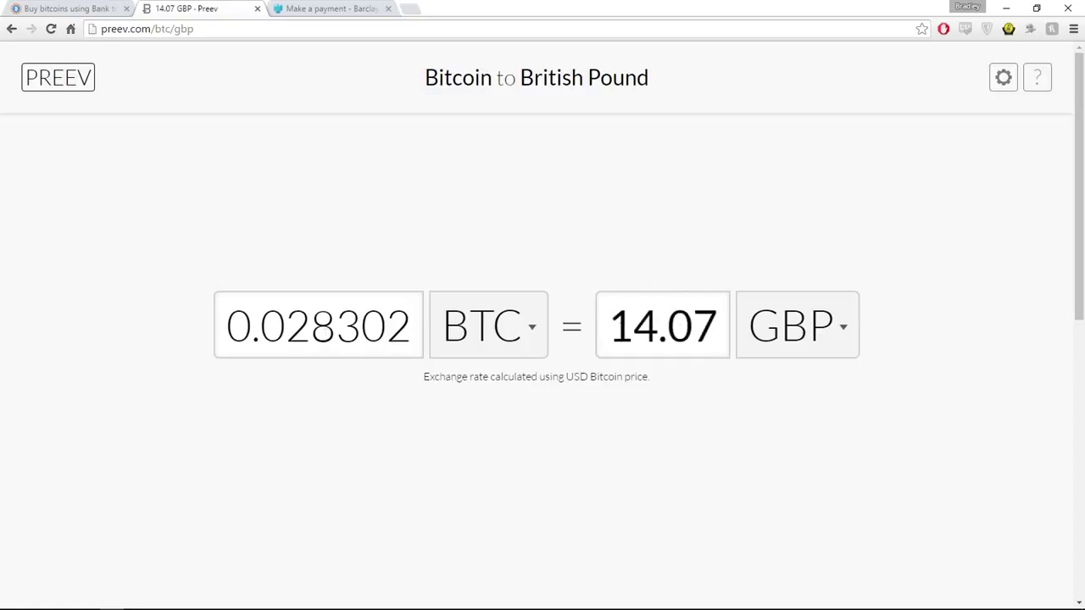
{"action": "left_click", "coordinate": [740, 310]}
{"action": "left_click", "coordinate": [614, 326]}
{"action": "left_click_drag", "start_coordinate": [632, 327], "coordinate": [692, 330]}
{"action": "left_click", "coordinate": [587, 275]}
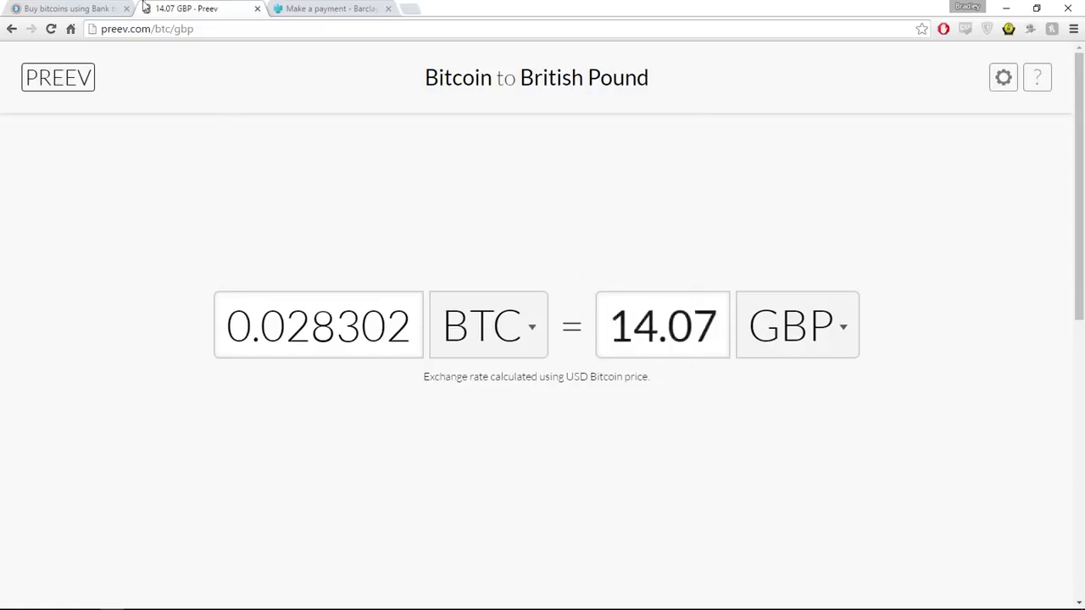
Return to the LocalBitcoins offer, change the purchase amount to 16 GBP, and send the trade request.
{"action": "key", "text": "ctrl+shift+Tab"}
{"action": "left_click_drag", "start_coordinate": [251, 384], "coordinate": [205, 383]}
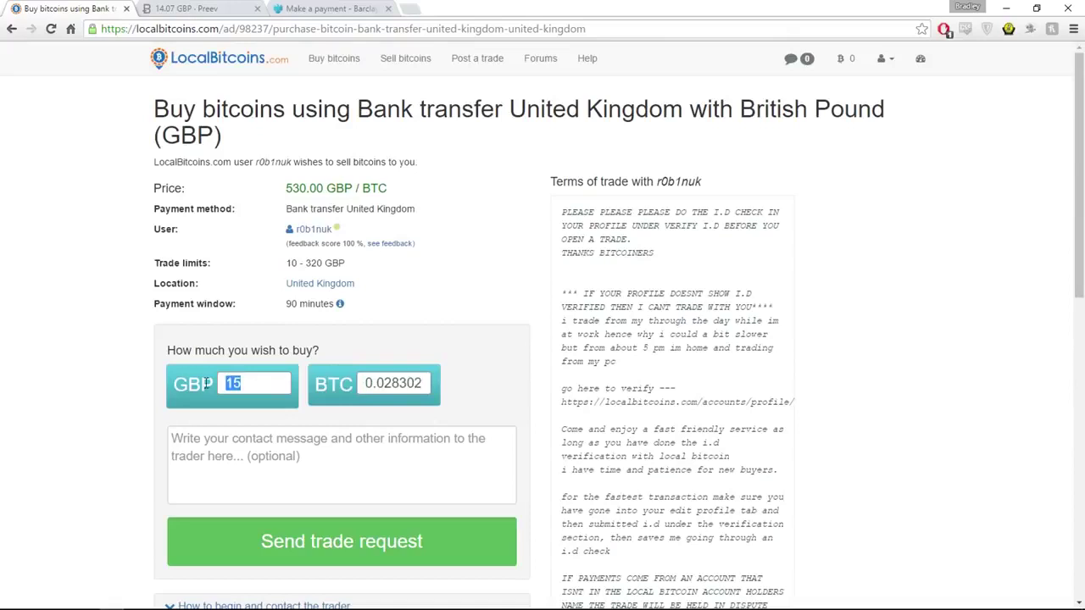
{"action": "left_click", "coordinate": [214, 379]}
{"action": "key", "text": "BackSpace"}
{"action": "type", "text": "6"}
{"action": "scroll", "coordinate": [479, 212], "scroll_direction": "down", "scroll_amount": 1}
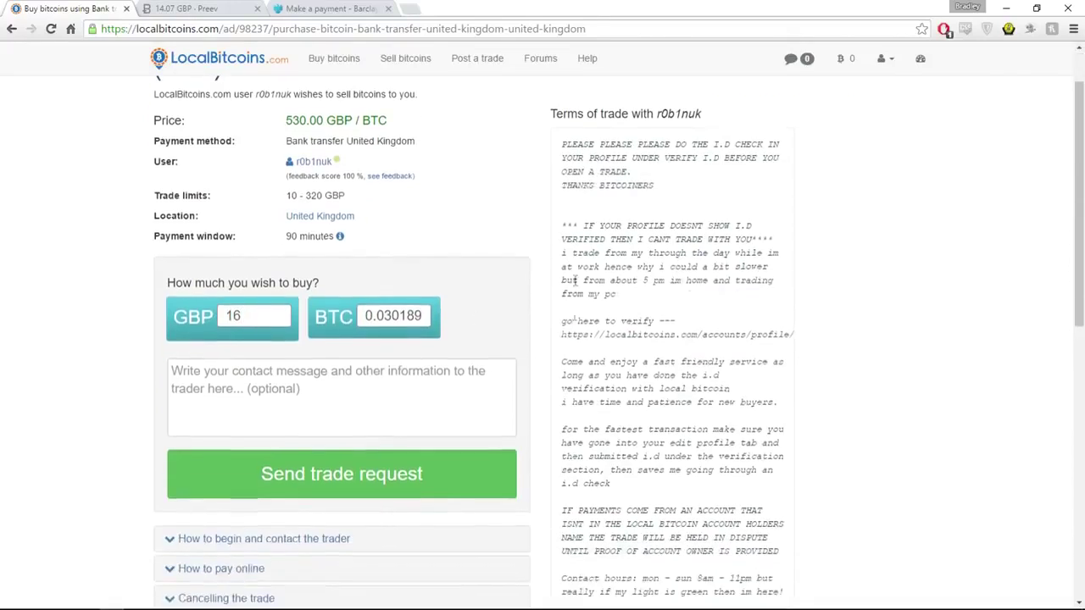
{"action": "left_click", "coordinate": [289, 482]}
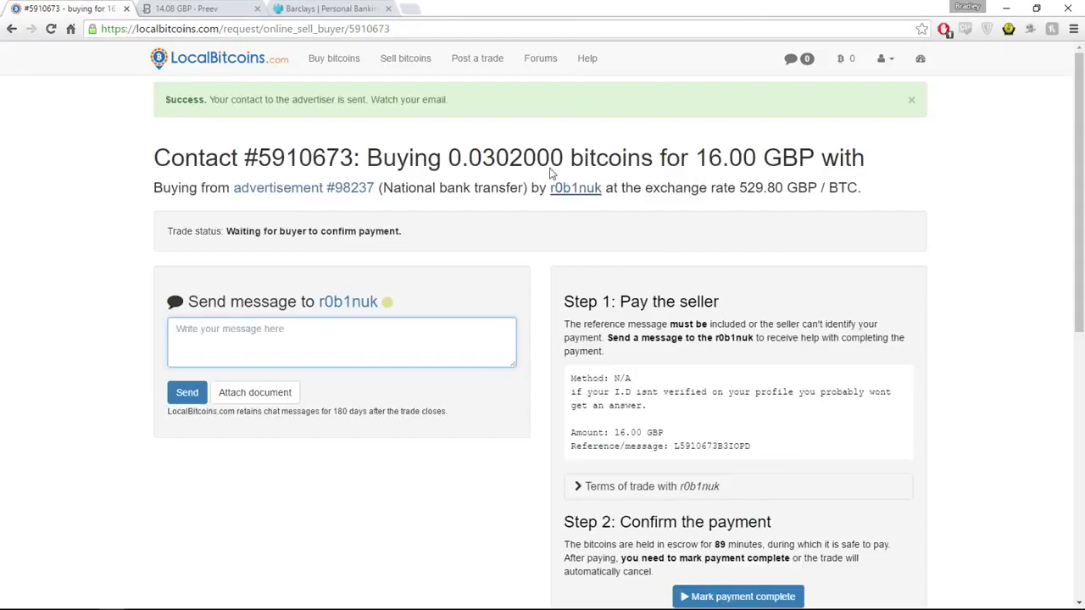
Send the seller the message "Hi looking to trade".
{"action": "type", "text": "Hi "}
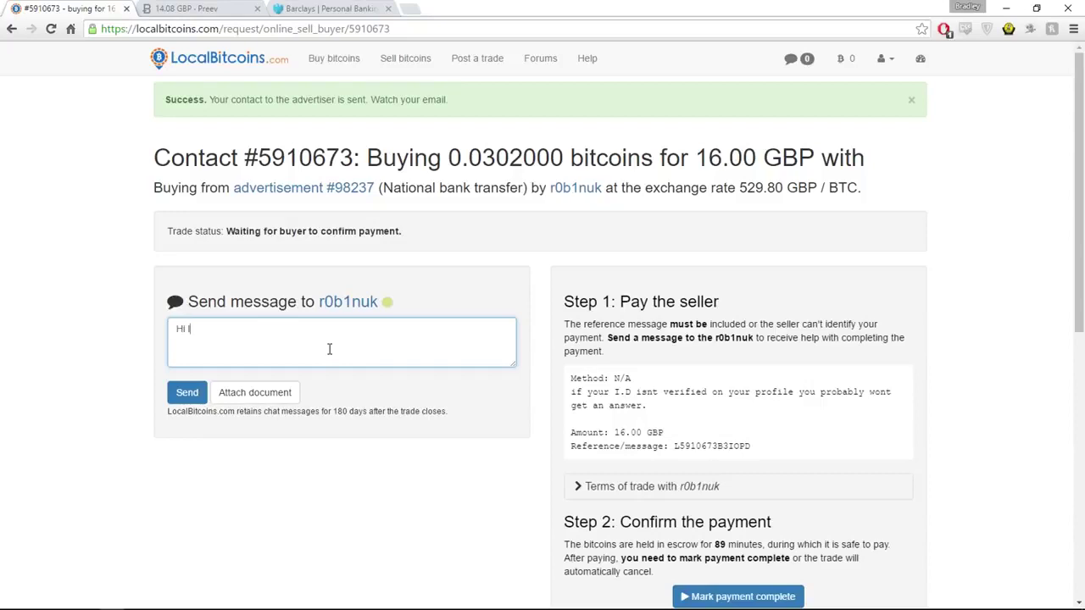
{"action": "type", "text": "looking to trade"}
{"action": "left_click", "coordinate": [187, 395]}
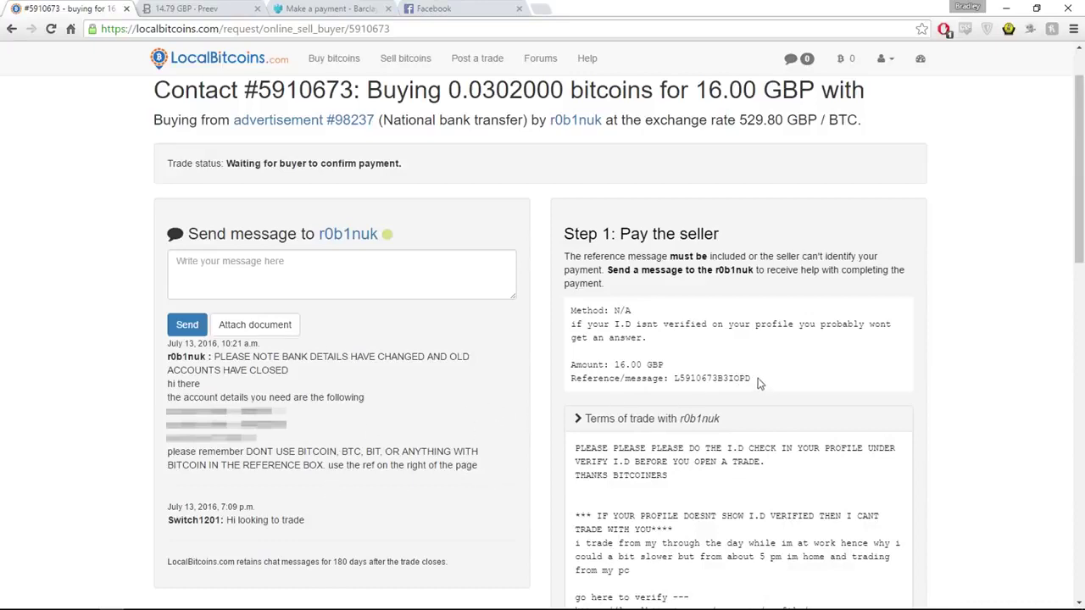
Copy the trade's reference message into the payment reference of the Barclays payment form and open the amount for entry.
{"action": "left_click_drag", "start_coordinate": [761, 382], "coordinate": [673, 378]}
{"action": "key", "text": "ctrl+3"}
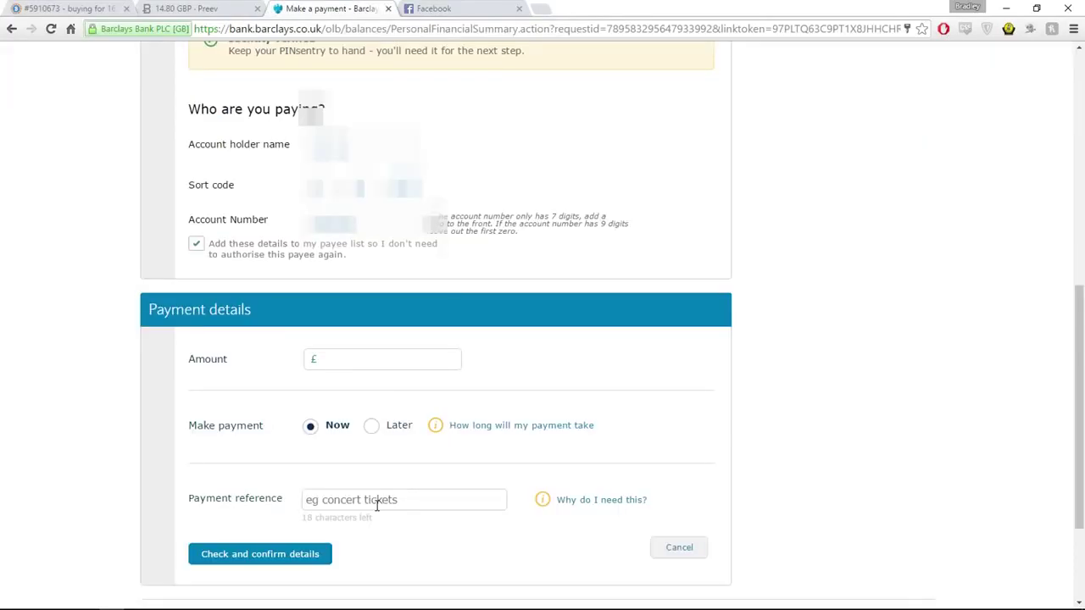
{"action": "left_click", "coordinate": [377, 504]}
{"action": "key", "text": "ctrl+v"}
{"action": "left_click", "coordinate": [359, 361]}
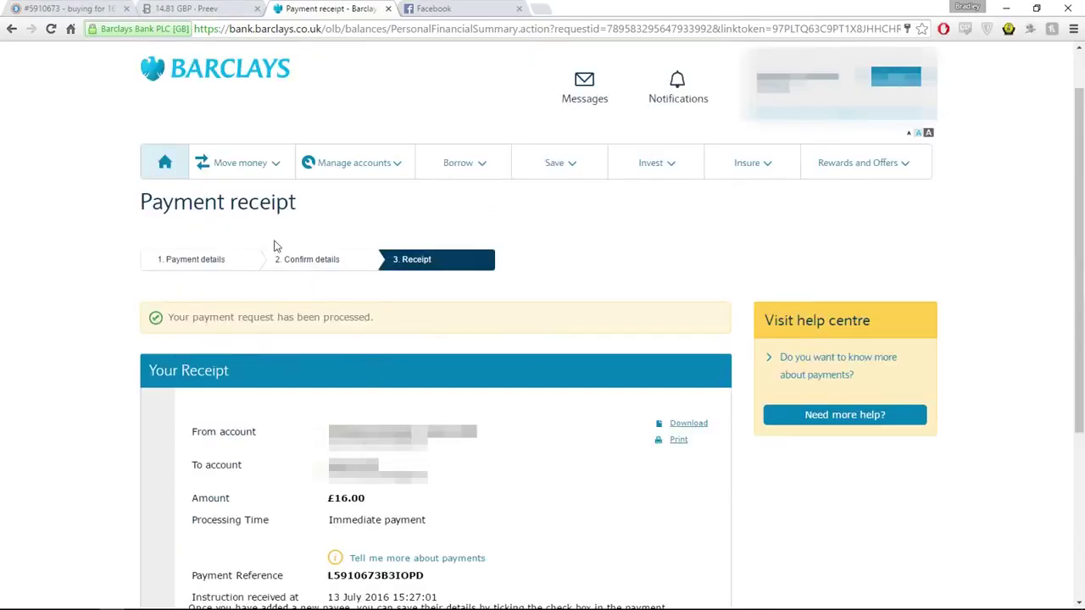
Return to the LocalBitcoins trade, mark the 16 GBP payment as complete and send the seller the message "Sent".
{"action": "left_click", "coordinate": [76, 8]}
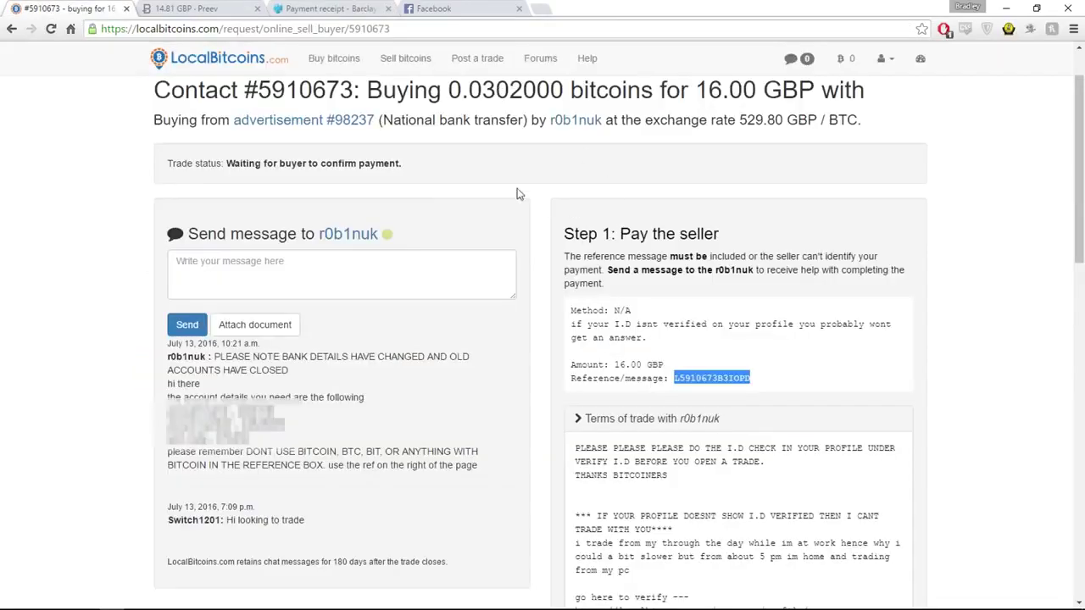
{"action": "scroll", "coordinate": [728, 327], "scroll_direction": "down", "scroll_amount": 7}
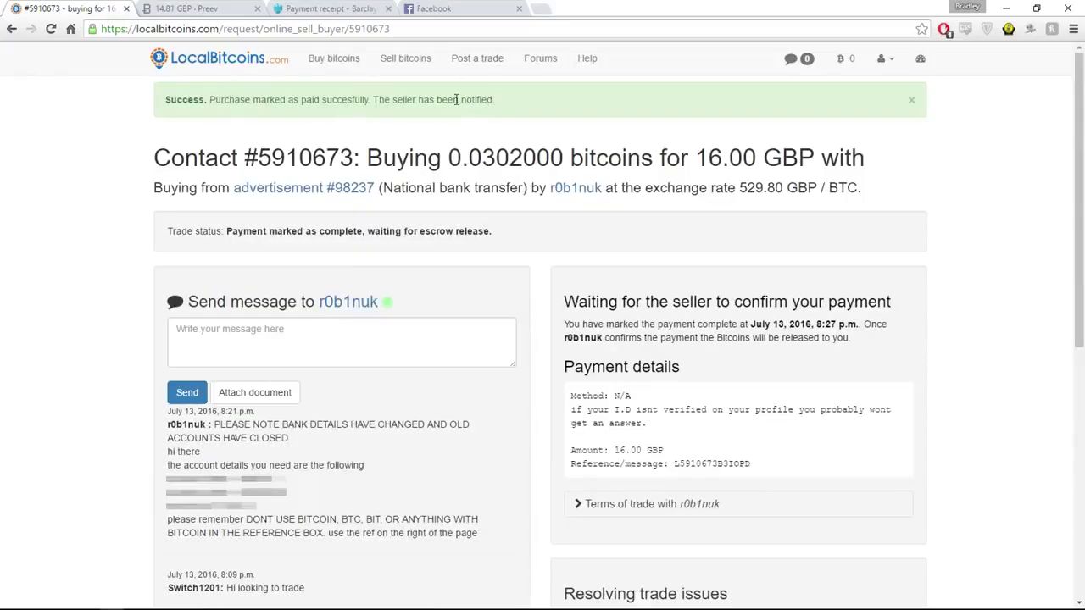
{"action": "left_click", "coordinate": [276, 341]}
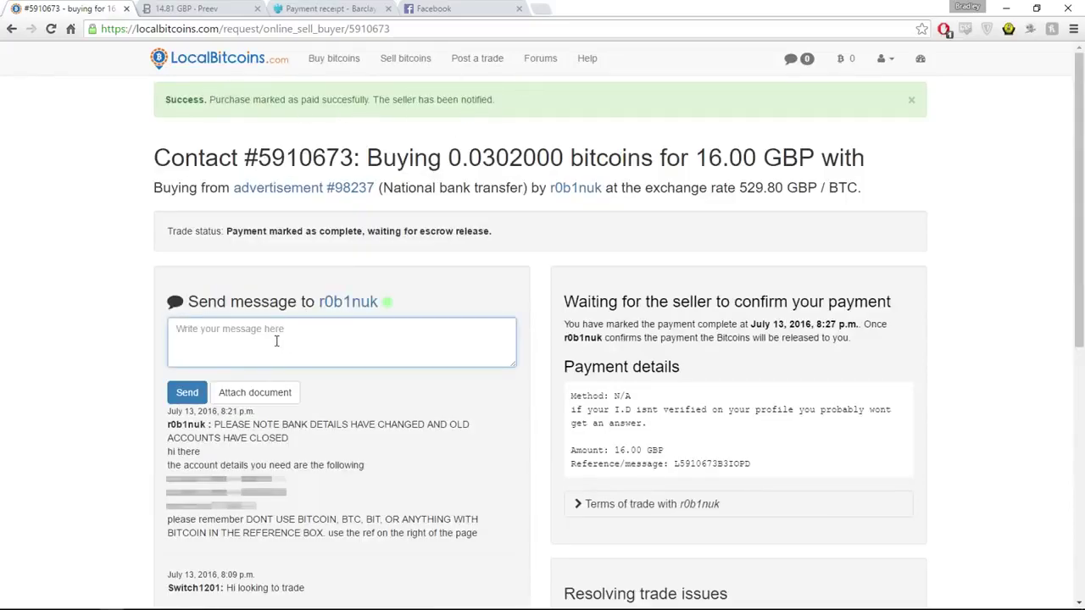
{"action": "type", "text": "Sne"}
{"action": "left_click", "coordinate": [187, 392]}
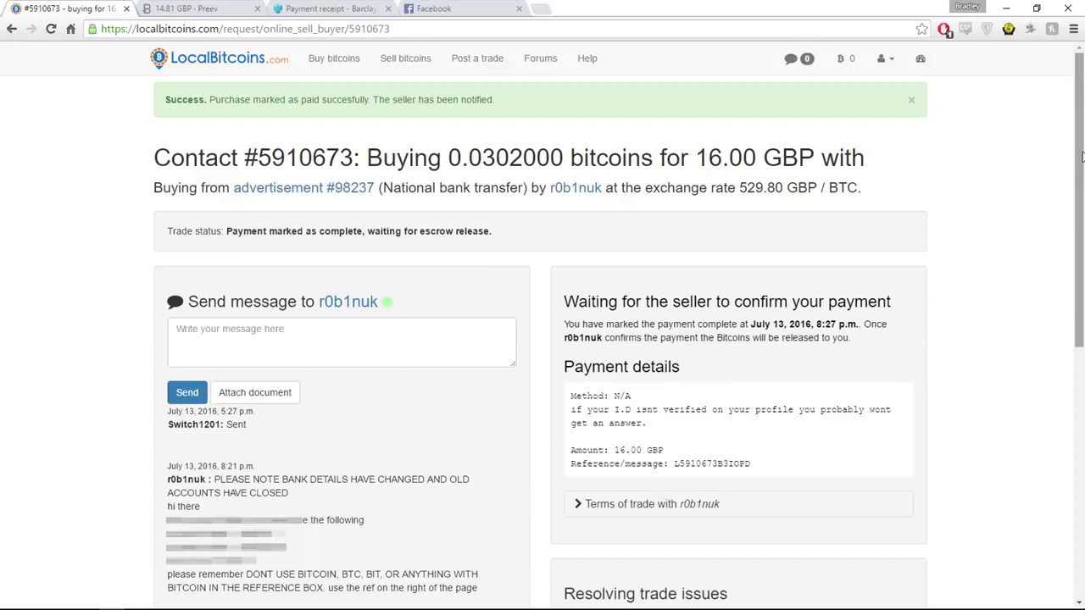
Open the LocalBitcoins home page in a separate tab and check the bitcoin balance in the account's wallet.
{"action": "left_click_drag", "start_coordinate": [1082, 157], "coordinate": [1082, 162]}
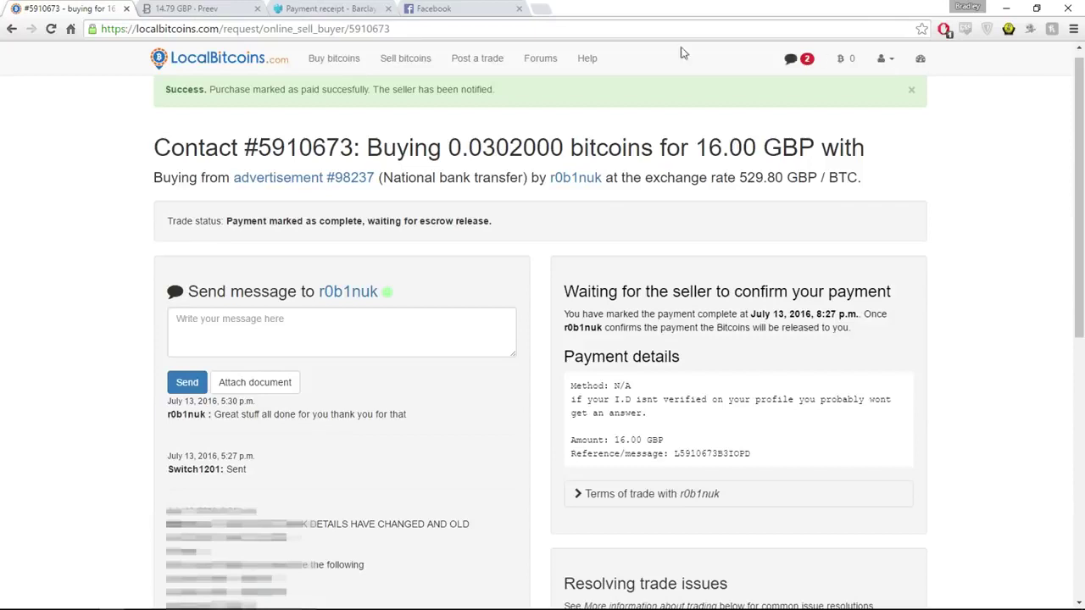
{"action": "left_click", "coordinate": [162, 61]}
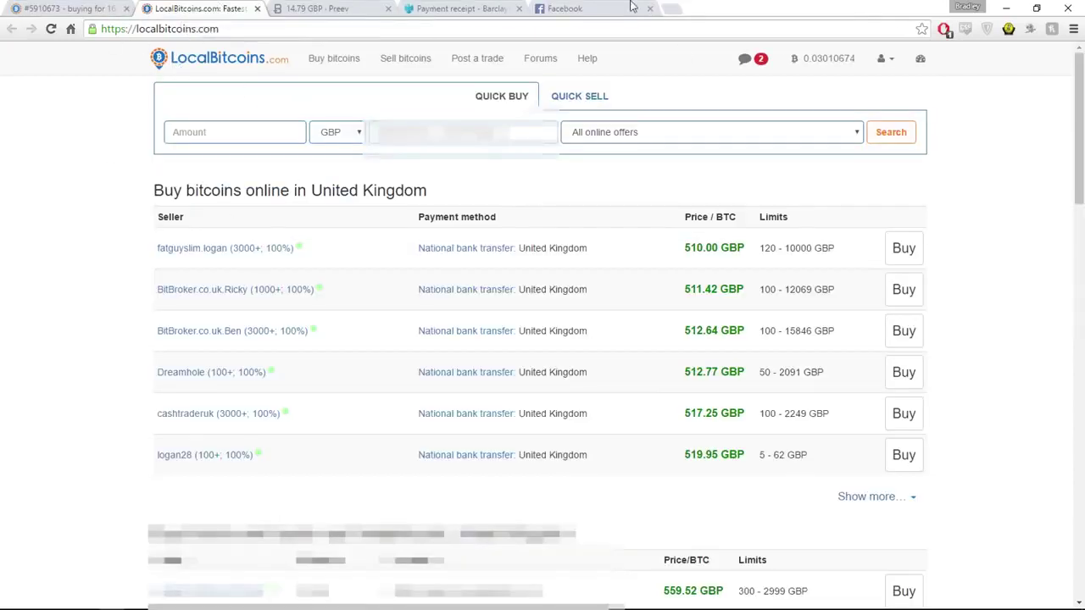
{"action": "left_click", "coordinate": [819, 61]}
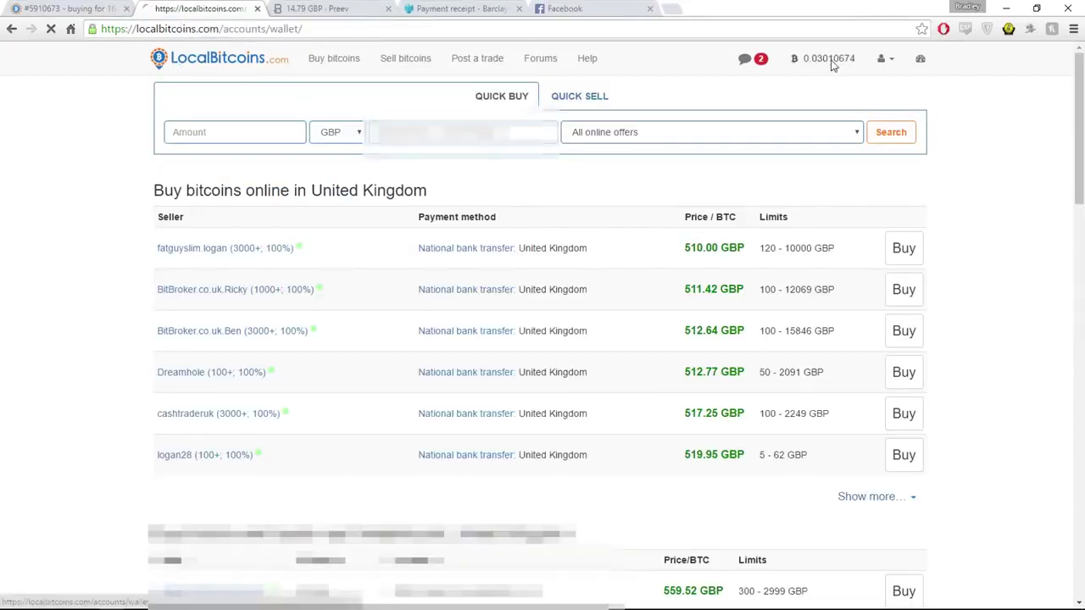
{"action": "left_click_drag", "start_coordinate": [312, 144], "coordinate": [354, 146]}
{"action": "left_click", "coordinate": [354, 144]}
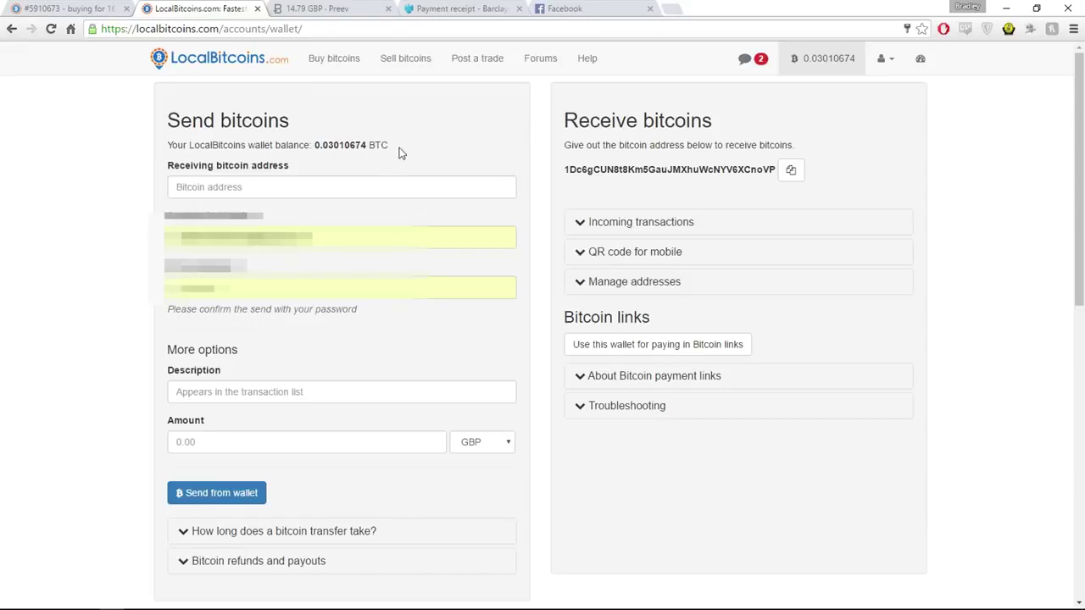